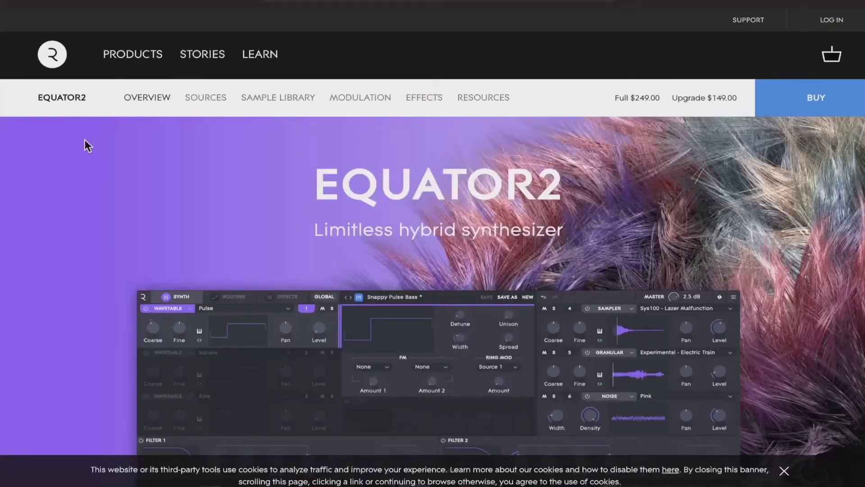
Scroll the Equator2 overview page past Features down to System Requirements and Resources.
scroll(85, 139, "down", 10)
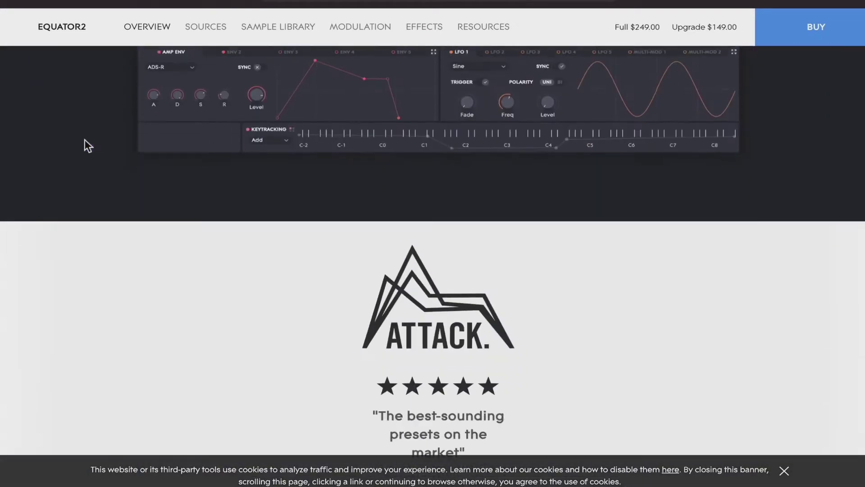
scroll(85, 139, "down", 15)
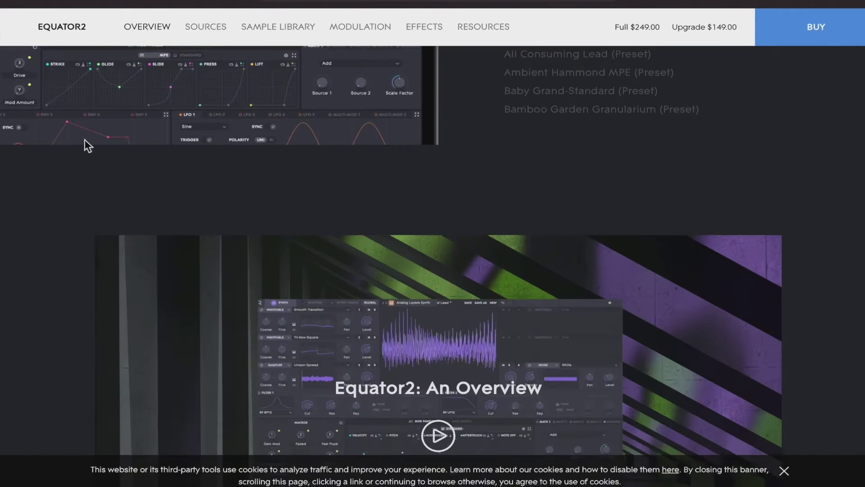
scroll(85, 140, "down", 15)
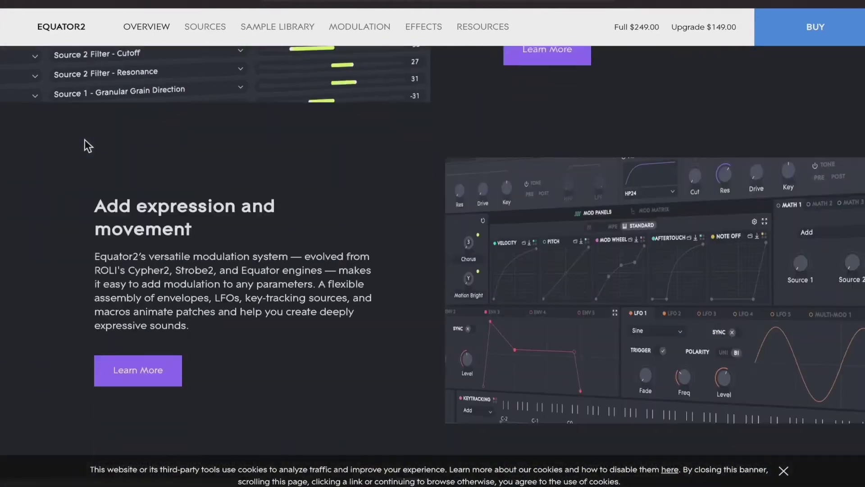
scroll(85, 145, "down", 15)
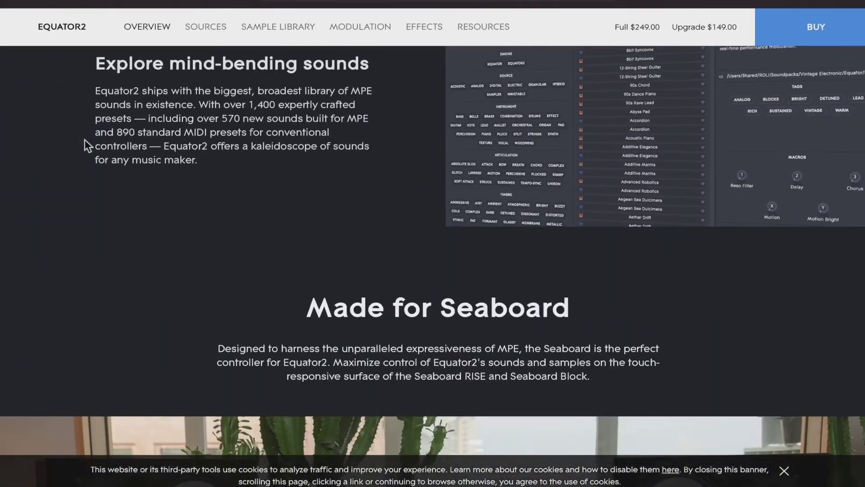
scroll(84, 146, "down", 15)
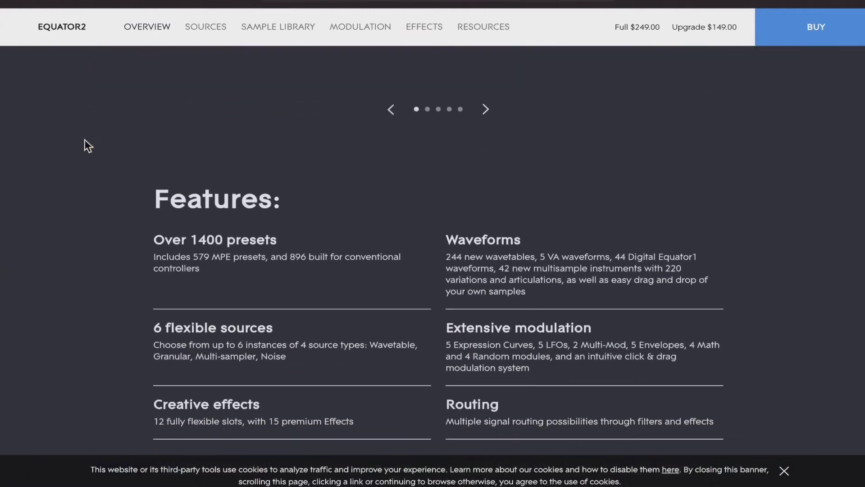
scroll(85, 145, "down", 2)
scroll(85, 145, "up", 1)
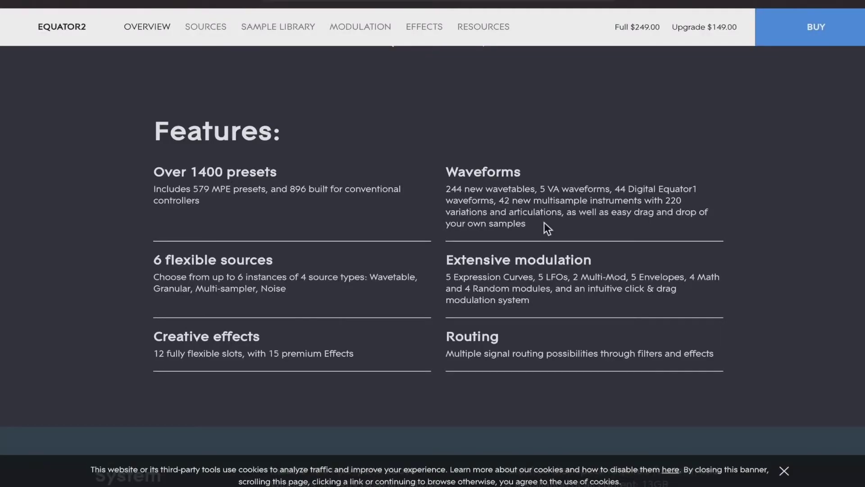
scroll(547, 228, "down", 6)
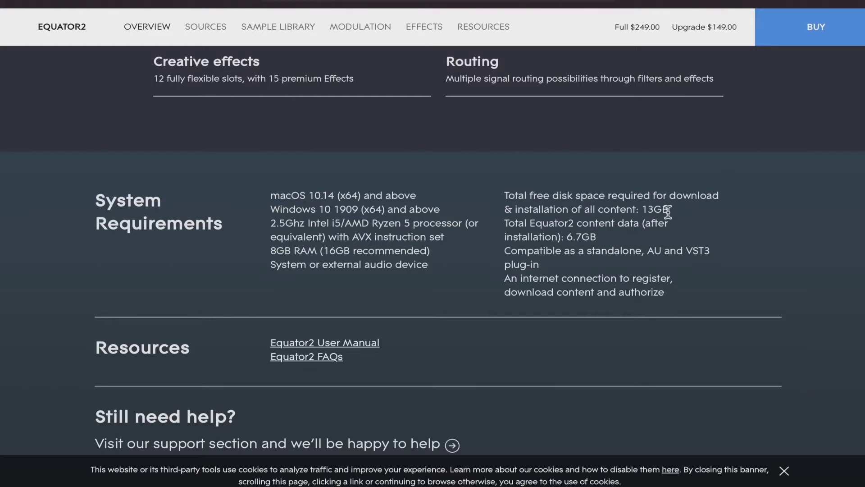
scroll(668, 212, "down", 3)
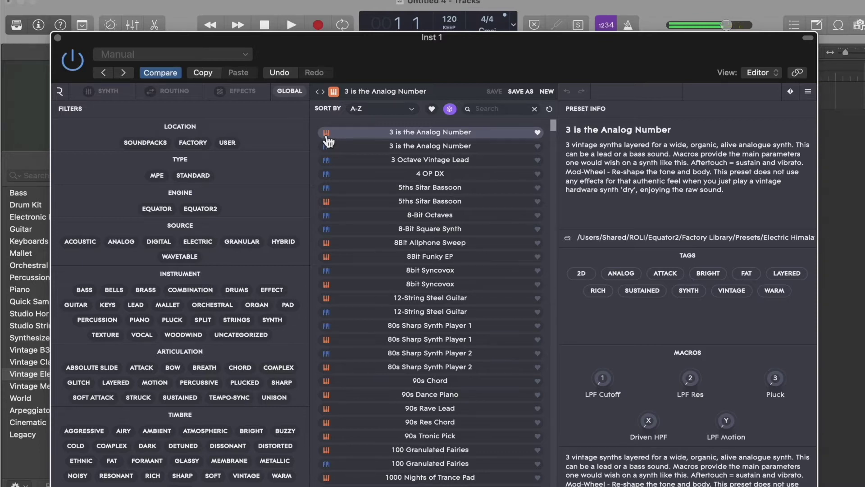
Load the second '3 is the Analog Number' preset, then audition another, ending on 8Bit Allphone Sweep.
left_click(424, 150)
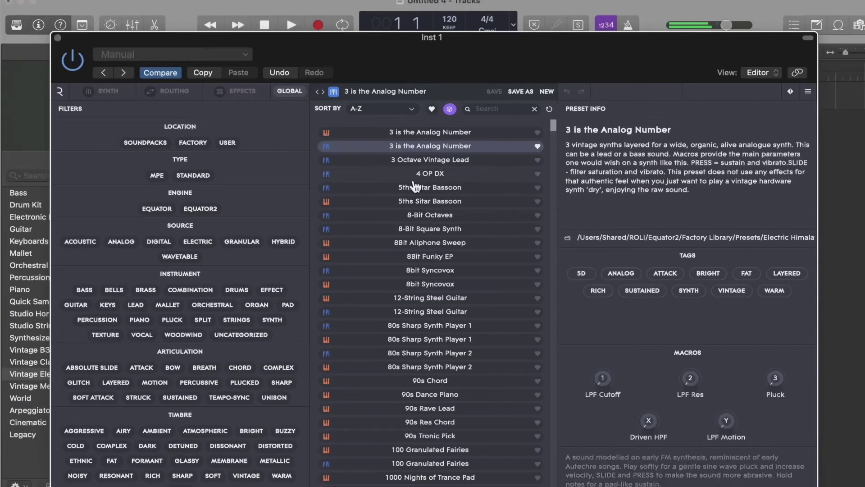
left_click(420, 188)
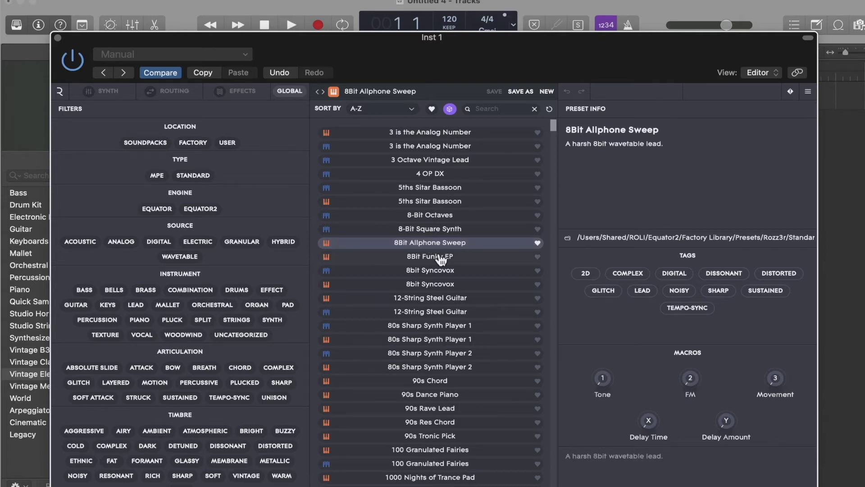
On the SYNTH page, cycle oscillator 1 through Sampler and Granular to Noise, then enable oscillator 3.
left_click(104, 92)
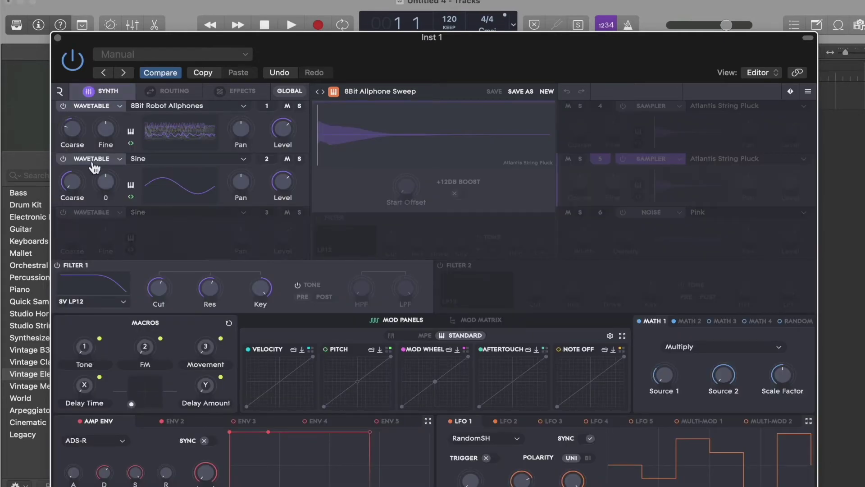
left_click(92, 106)
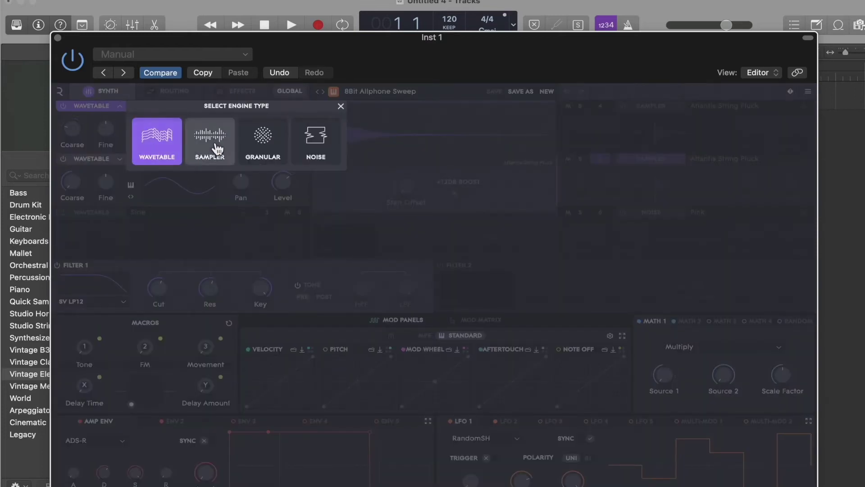
left_click(214, 146)
left_click(120, 106)
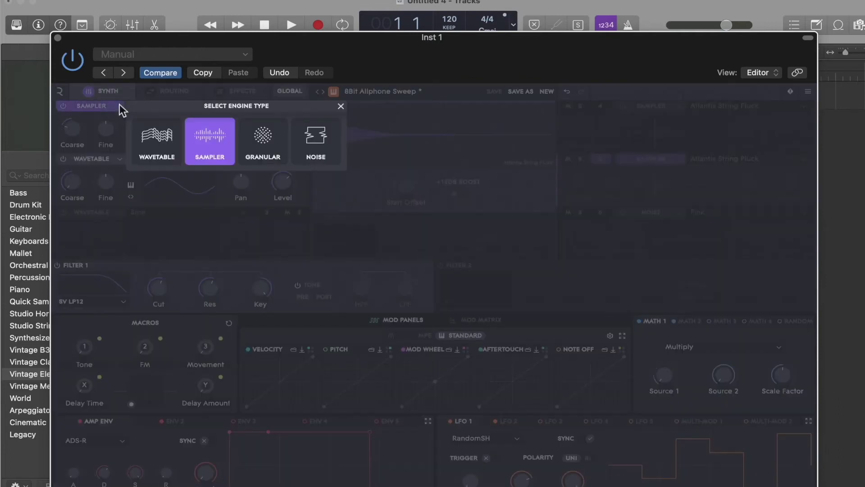
left_click(262, 149)
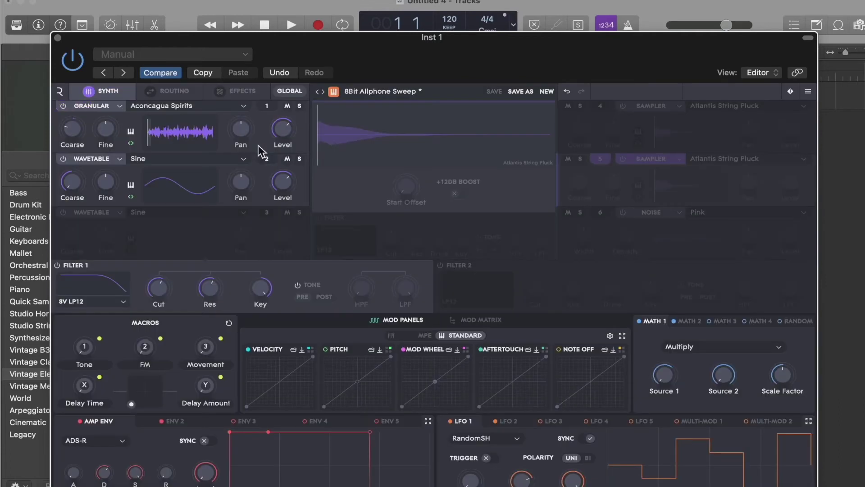
left_click(119, 106)
left_click(316, 139)
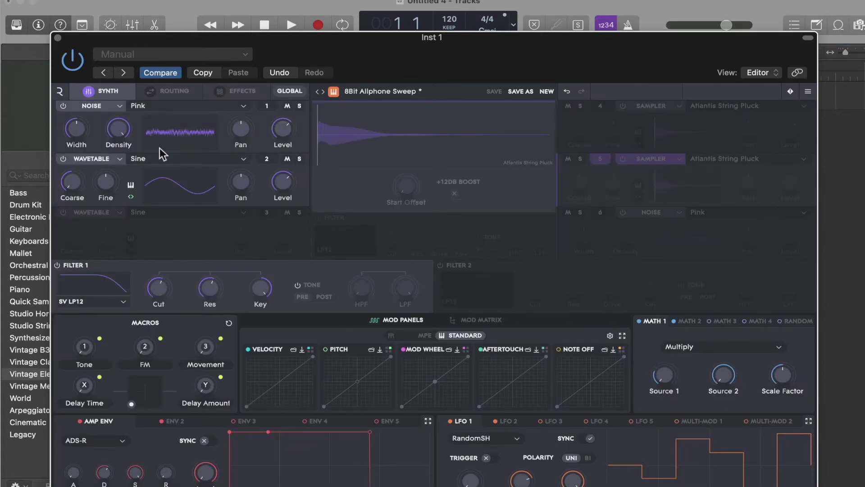
left_click(87, 224)
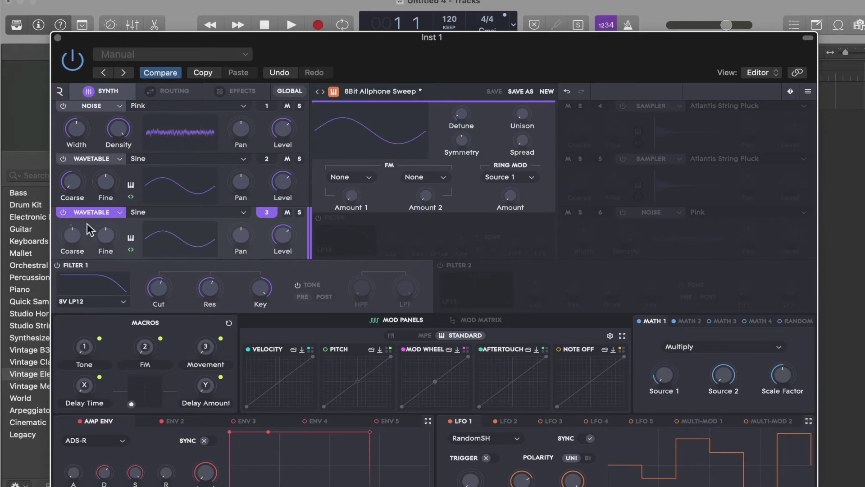
Switch oscillator 3 off and flip Mod Panels to MPE and back to Standard.
left_click(64, 213)
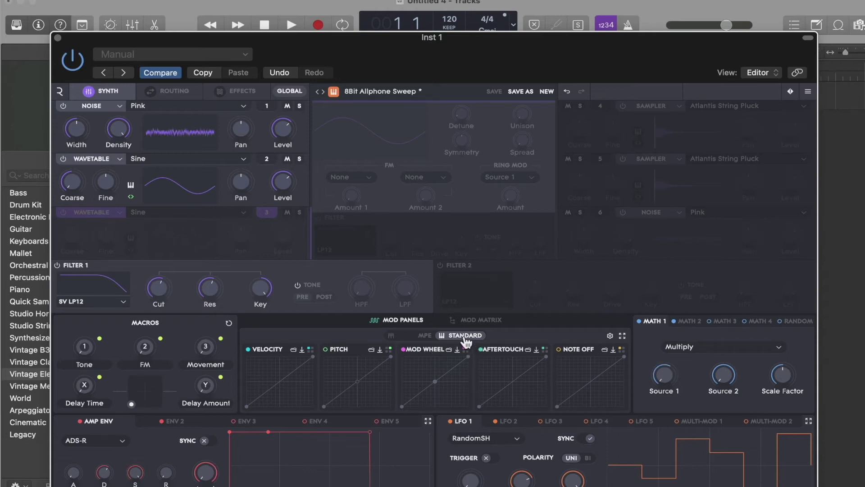
left_click(424, 343)
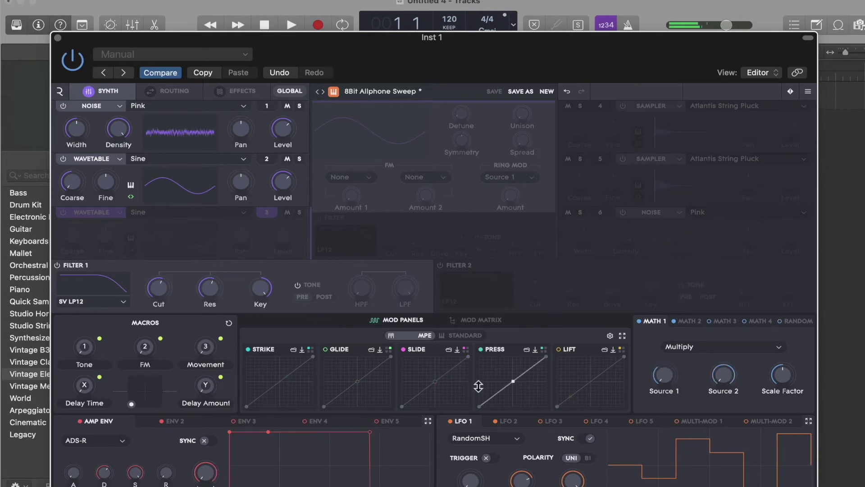
left_click(463, 336)
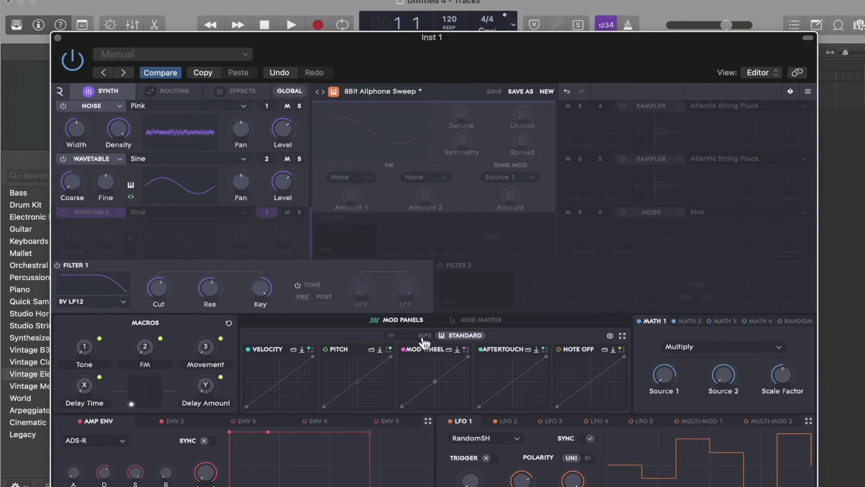
Discard the unsaved edits and load '3 is the Analog Number' from the preset browser.
left_click(324, 92)
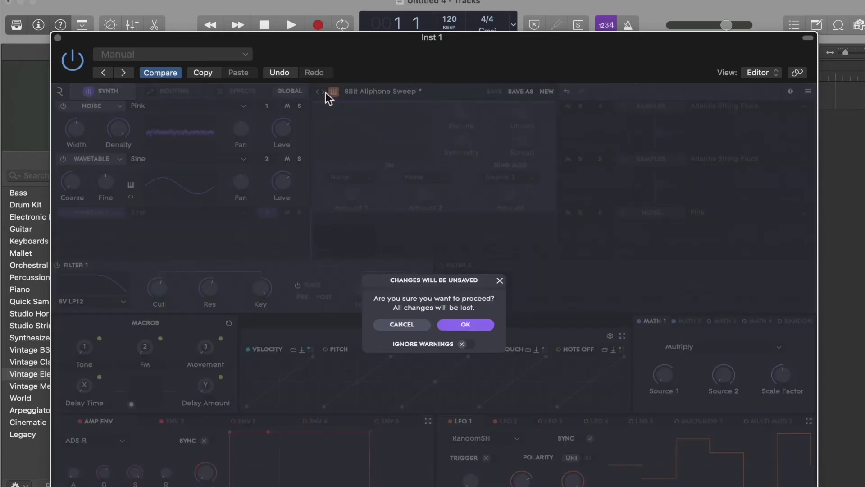
left_click(451, 323)
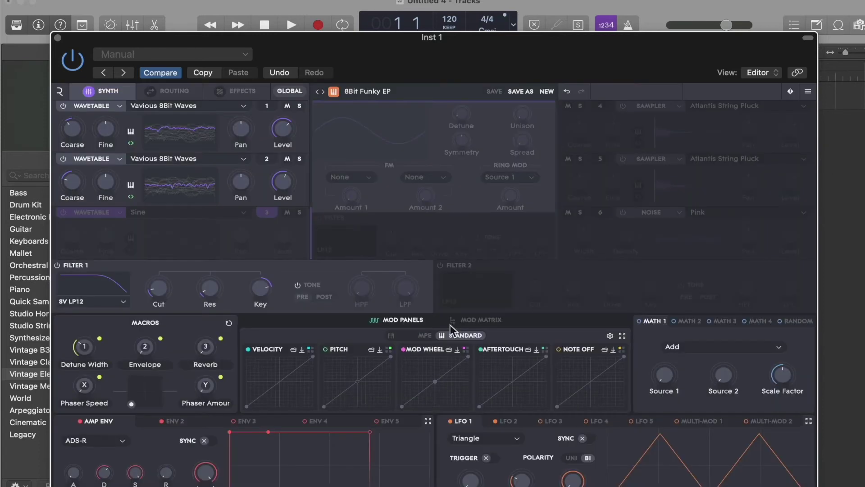
left_click(403, 92)
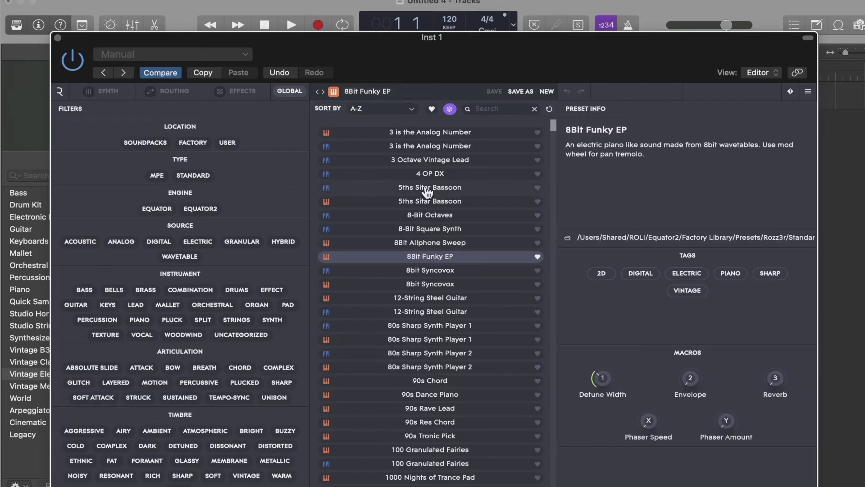
left_click(398, 149)
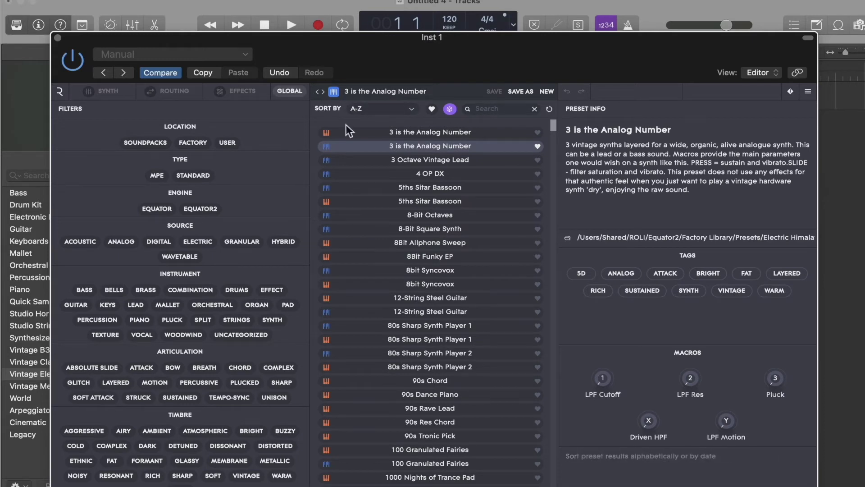
Show the SYNTH page of '3 is the Analog Number' with its sampler oscillators and filters.
left_click(100, 92)
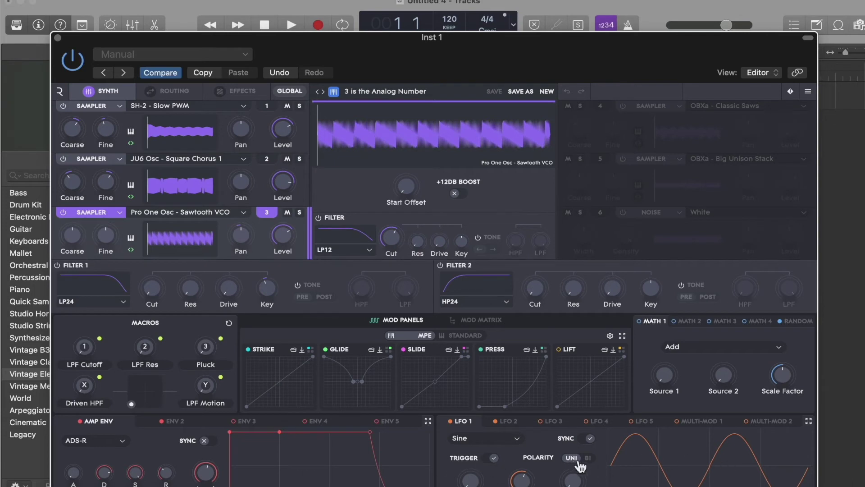
mouse_move(243, 279)
Load Pizzicato Strings 2 into the first sampler layer from the sample browser.
left_click(194, 107)
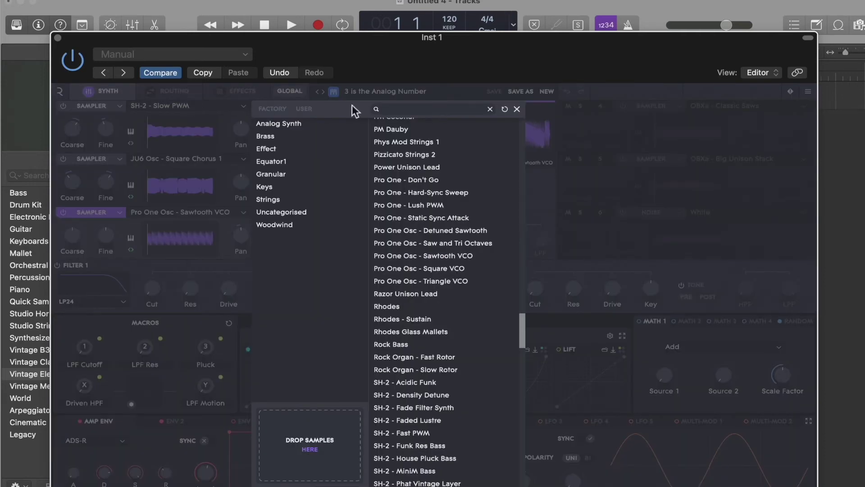
left_click(517, 109)
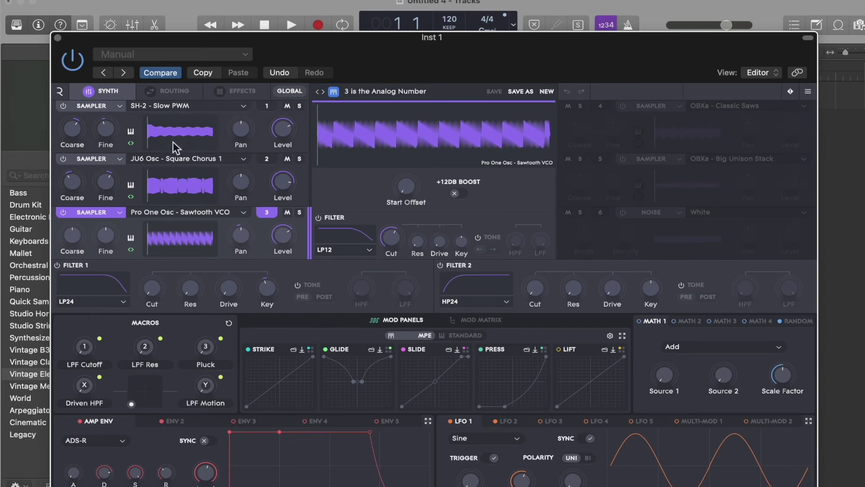
left_click(196, 105)
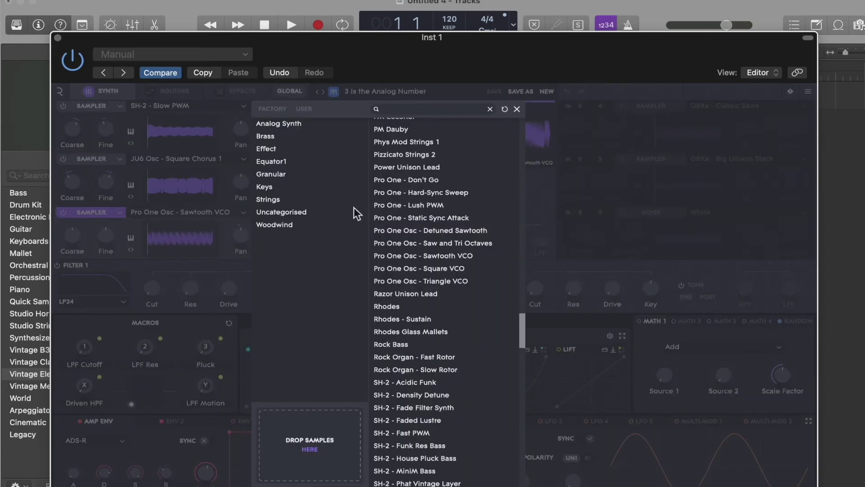
left_click(408, 156)
double_click(407, 154)
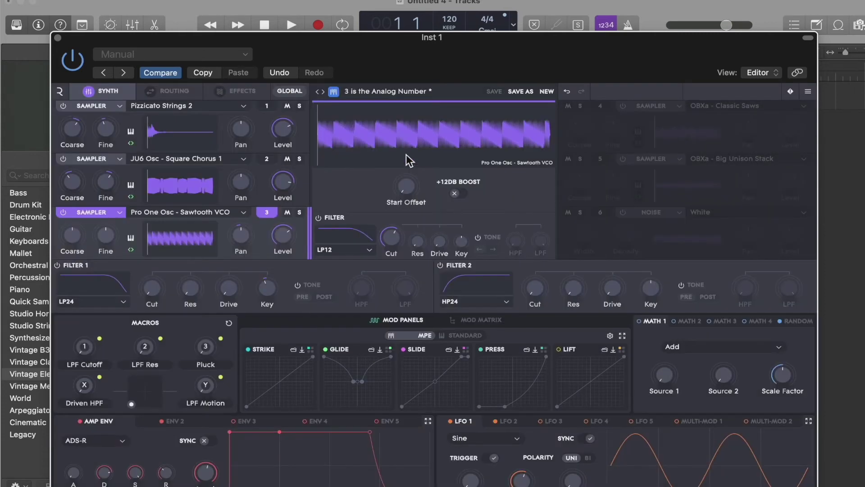
Load Hybrid Nylon Pluck into the second sampler layer.
left_click(207, 160)
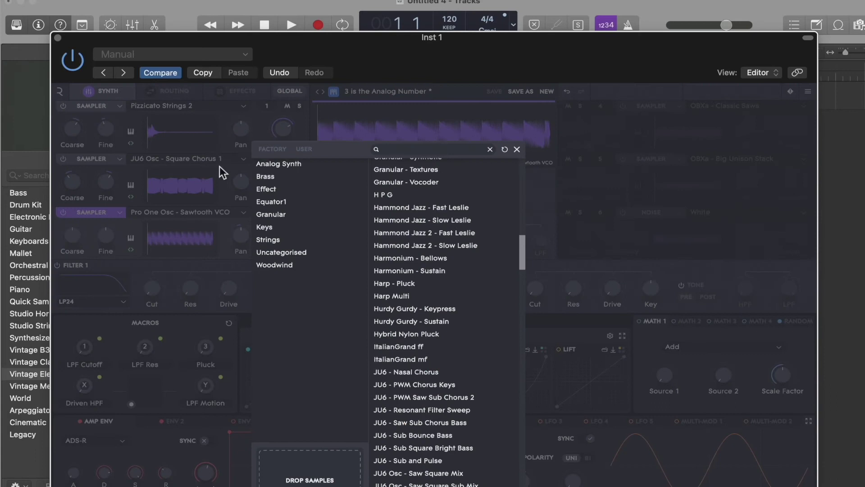
double_click(410, 333)
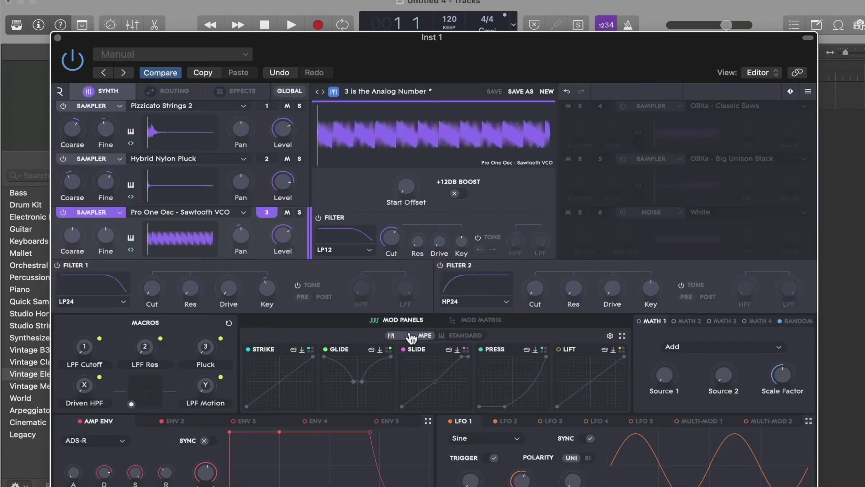
left_click(181, 239)
Load Power Unison Lead into the third sampler layer.
left_click(192, 203)
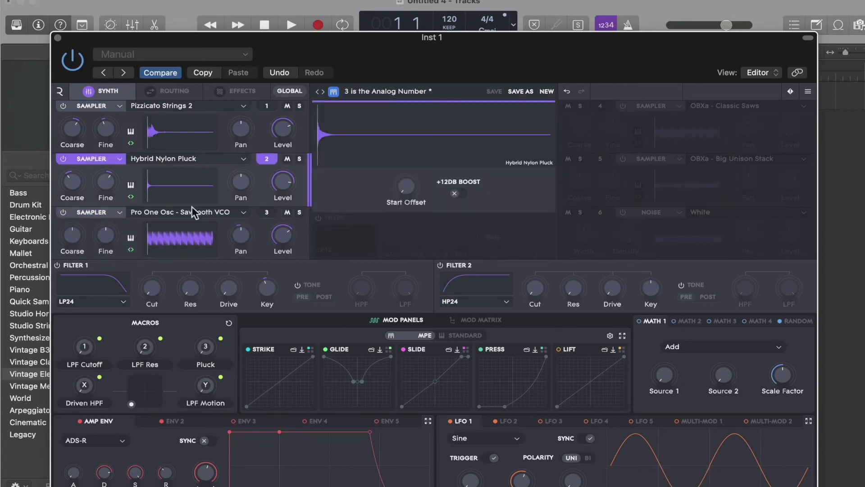
left_click(193, 213)
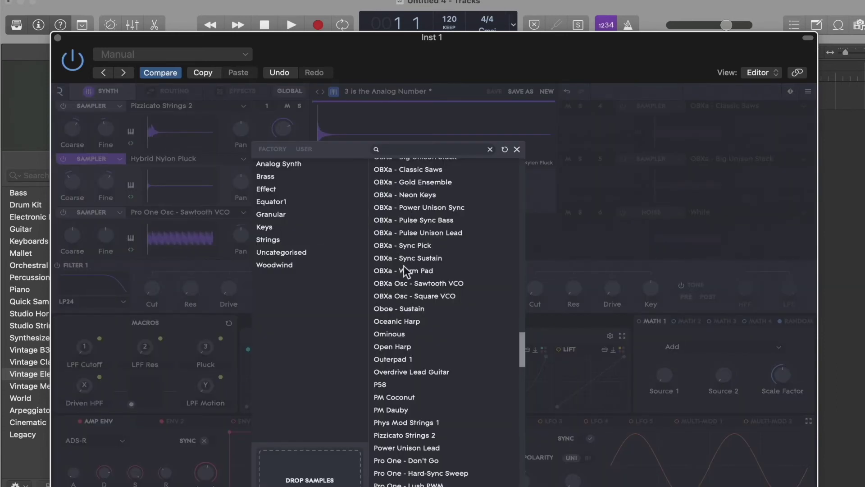
scroll(402, 268, "down", 3)
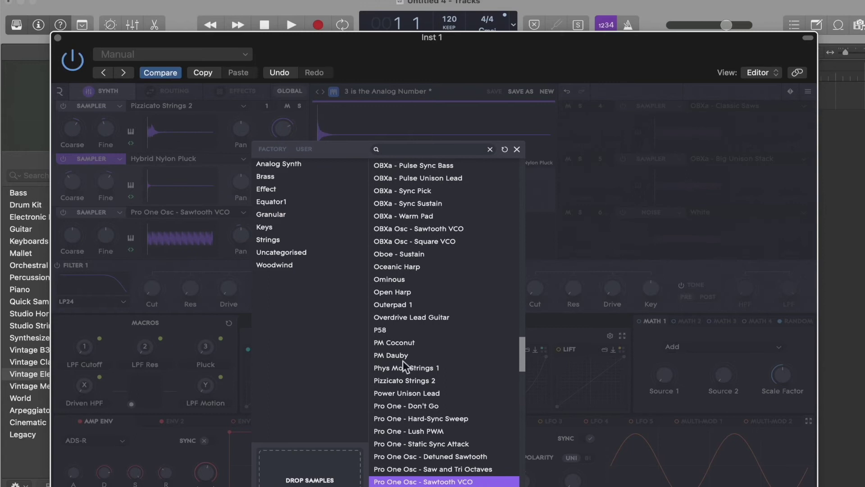
double_click(407, 393)
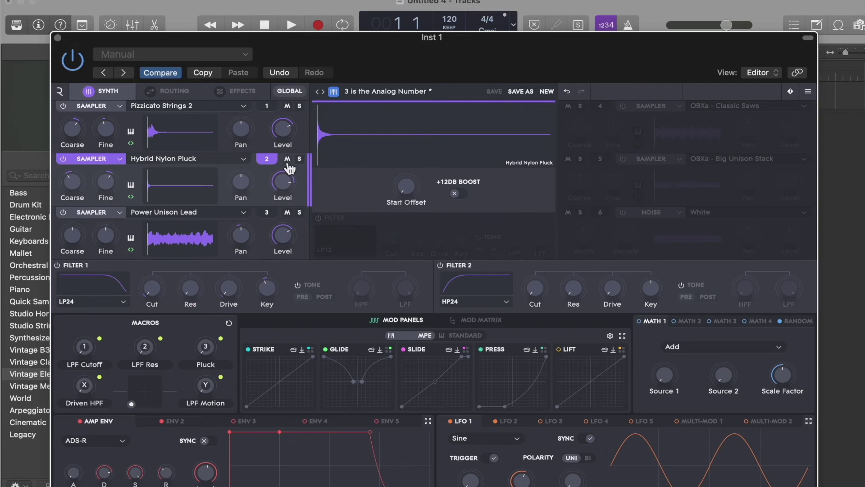
Discard the layered edits and audition 3 Octave Vintage Lead, 90s Res Chord, 90s Tronic Pick, then 1000 Nights of Trance Pad.
left_click(382, 92)
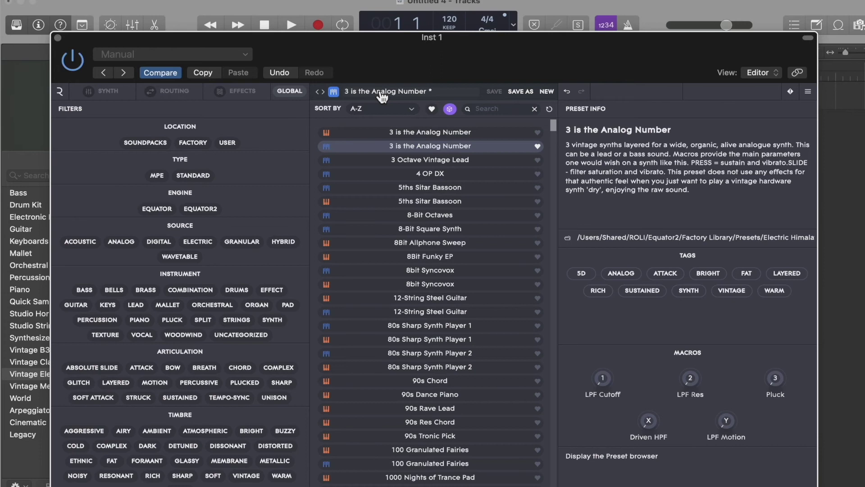
left_click(442, 160)
left_click(479, 325)
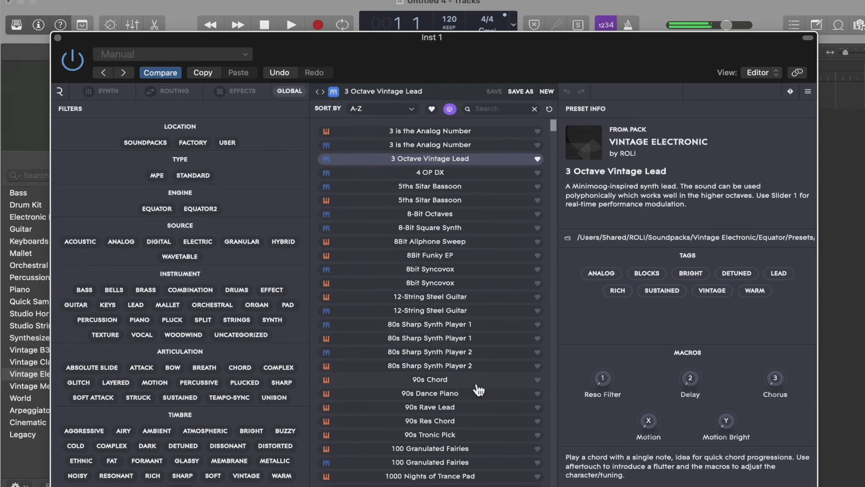
left_click(480, 426)
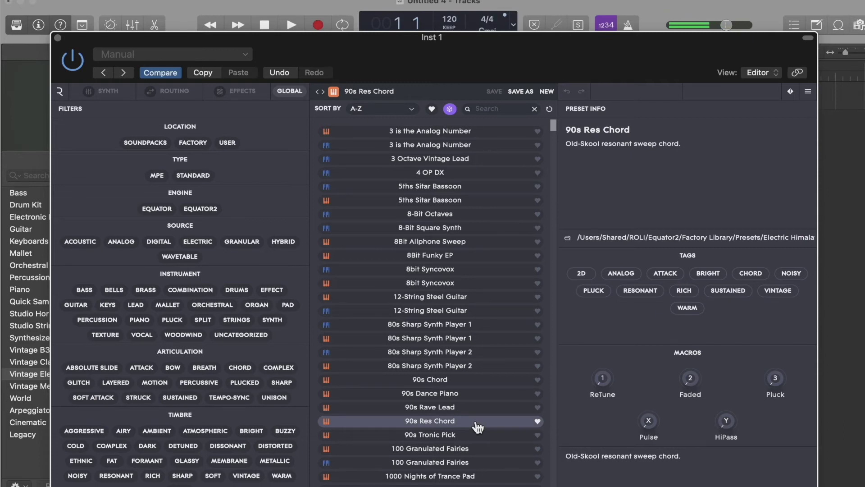
left_click(419, 439)
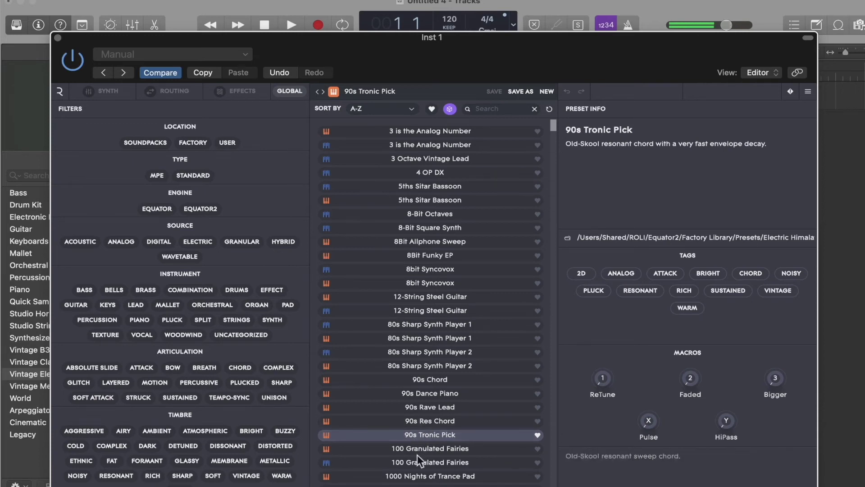
left_click(420, 476)
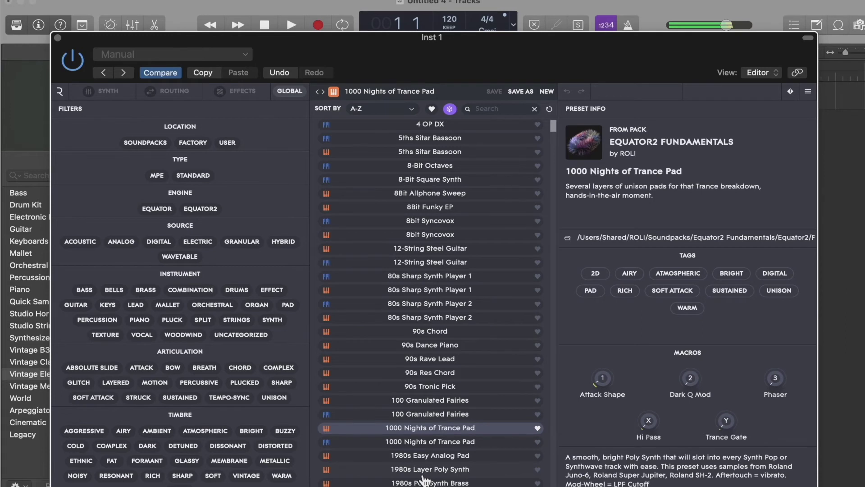
Audition the 1980s Easy Analog Pad, 1980s Layer Poly Synth and A Simple Purity presets.
scroll(424, 480, "down", 3)
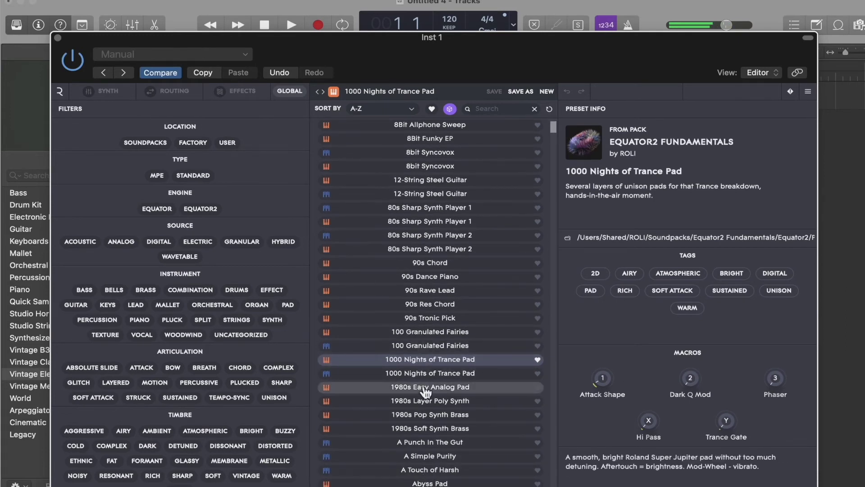
left_click(425, 389)
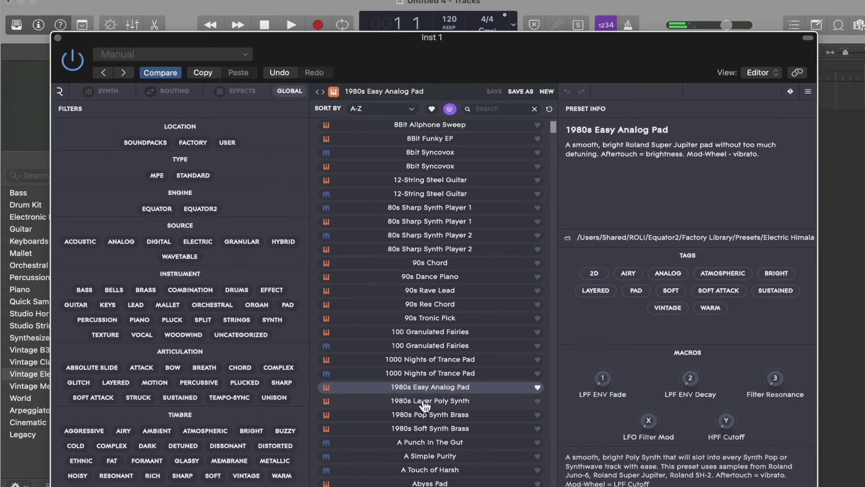
left_click(422, 401)
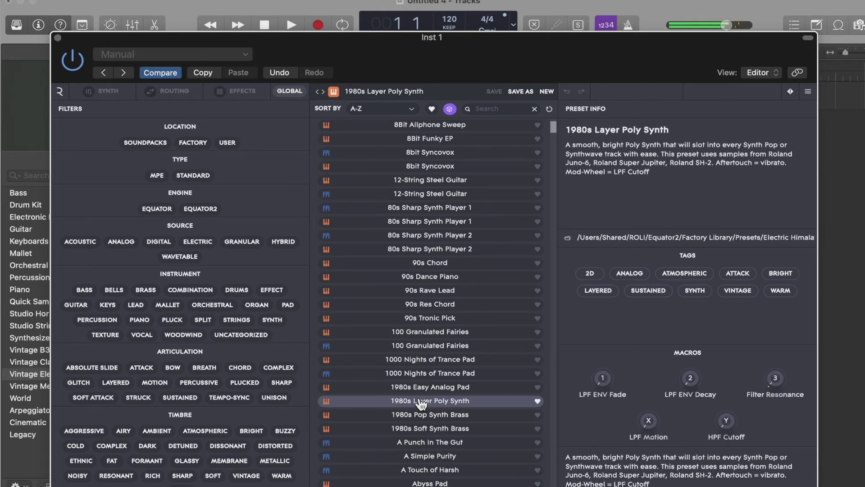
scroll(422, 402, "down", 2)
left_click(421, 423)
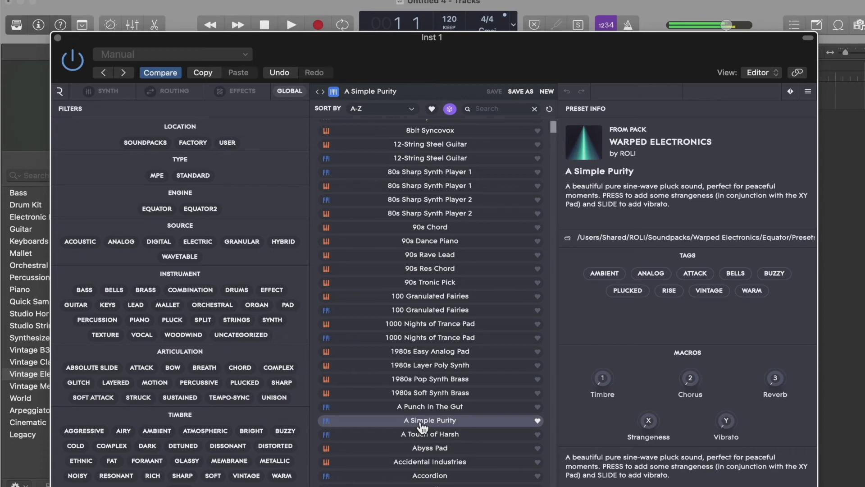
Audition A Touch of Harsh, Acid Funk Overdrive Bass and Aconcagua Spirits Pad, ending on Acoustic Piano.
scroll(422, 426, "down", 2)
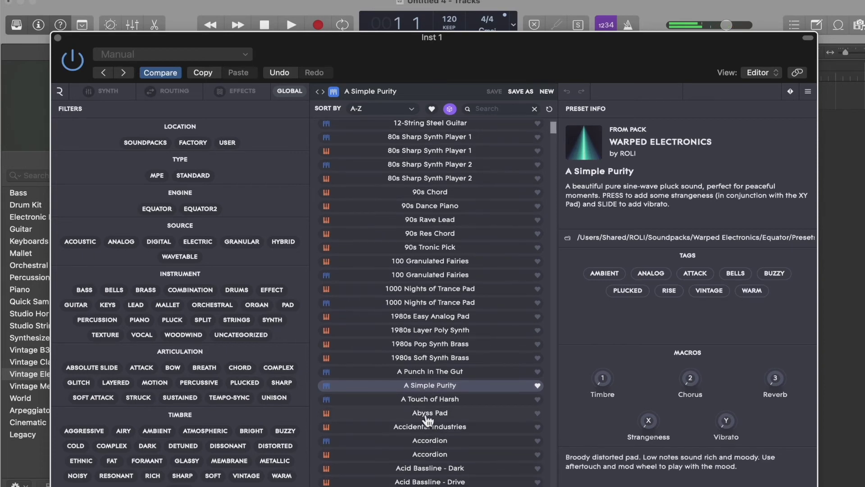
left_click(425, 401)
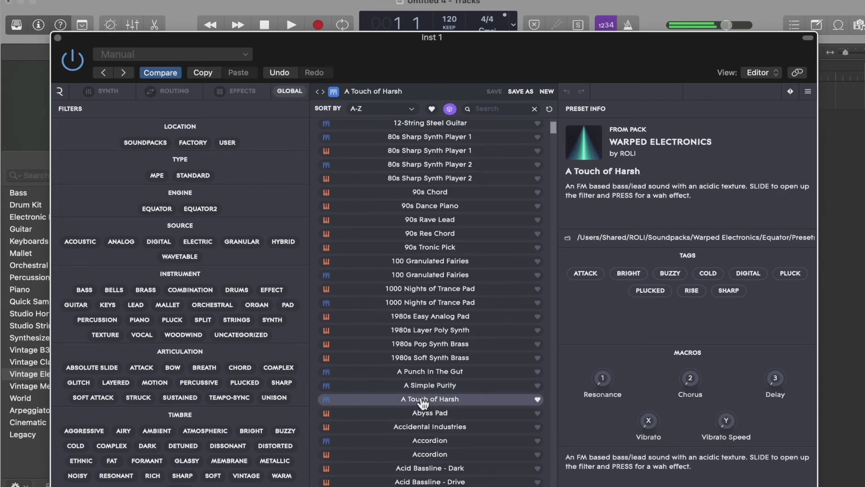
scroll(422, 401, "down", 5)
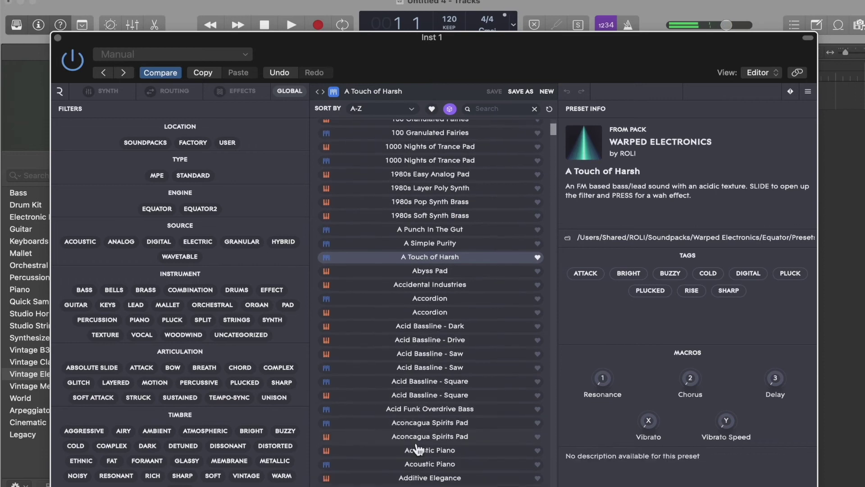
left_click(425, 409)
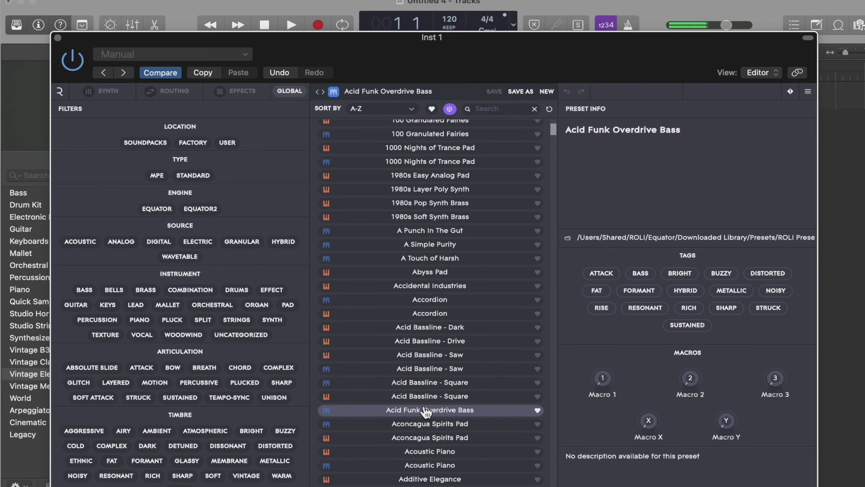
left_click(432, 441)
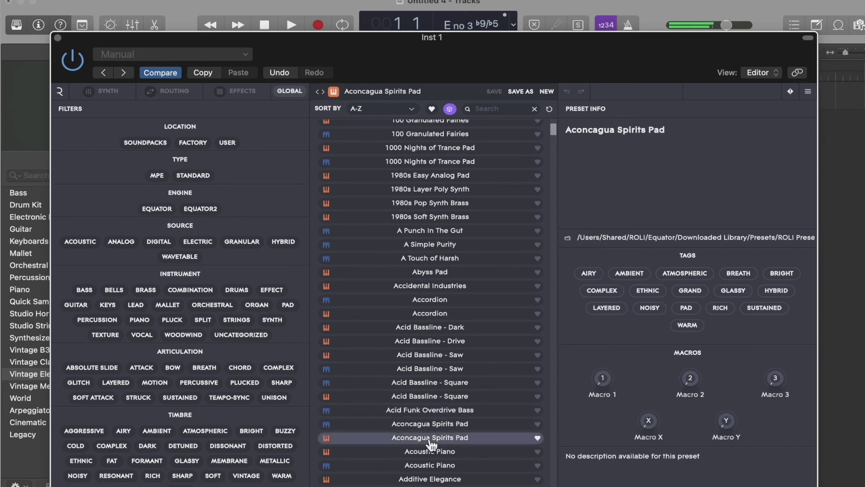
scroll(432, 444, "down", 3)
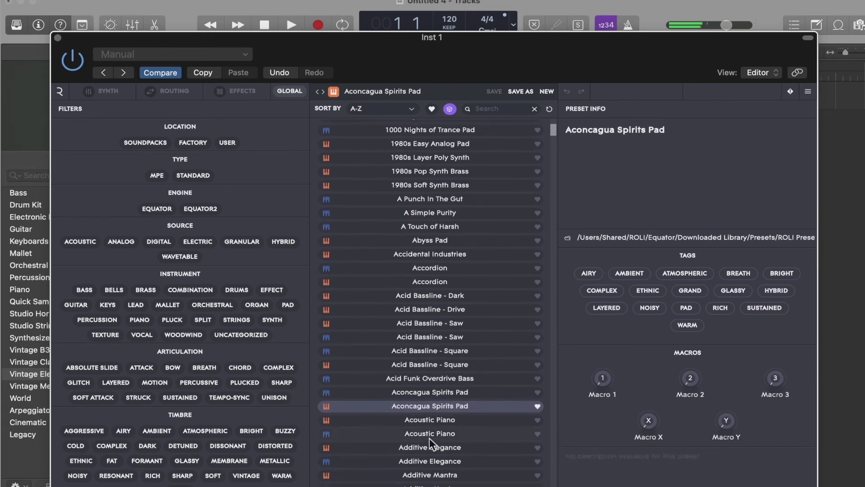
left_click(433, 426)
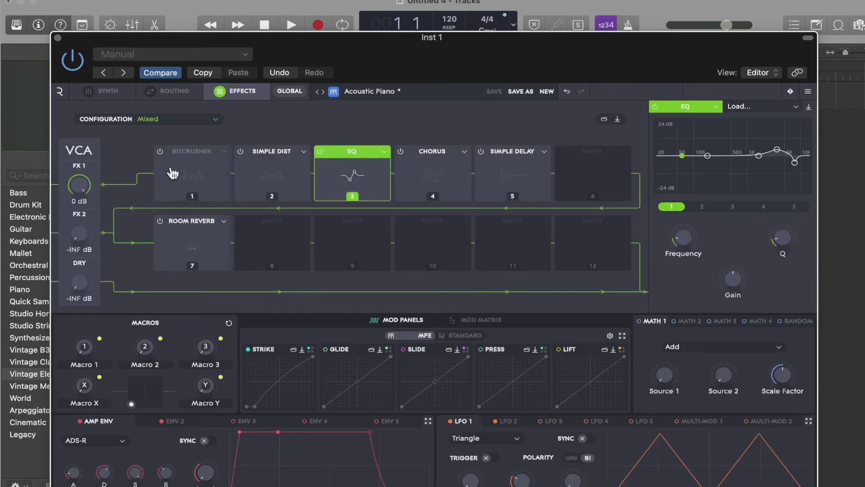
Show the Bitcrusher slot's settings and list the effect types available for that first slot.
left_click(209, 172)
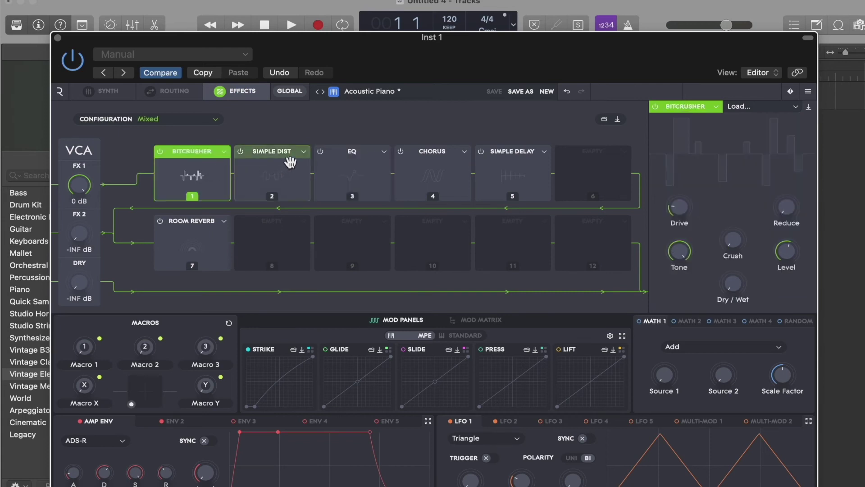
left_click(226, 152)
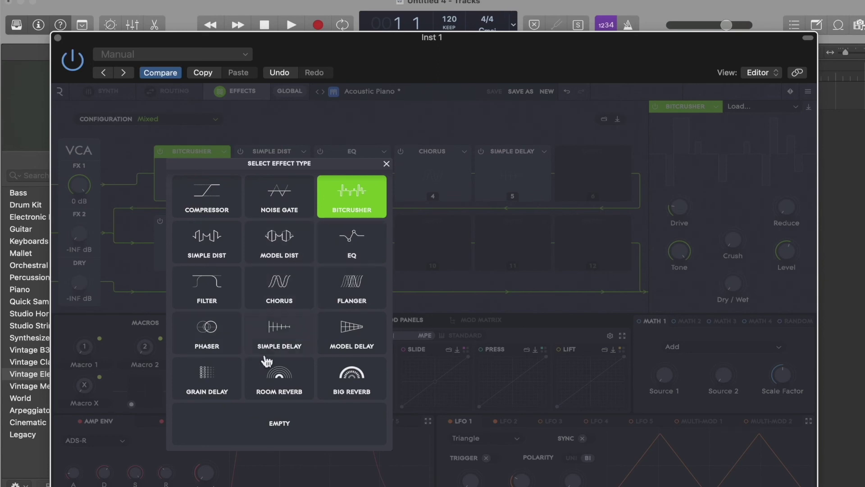
Dismiss the Select Effect Type popup, keeping Bitcrusher in slot 1.
left_click(387, 164)
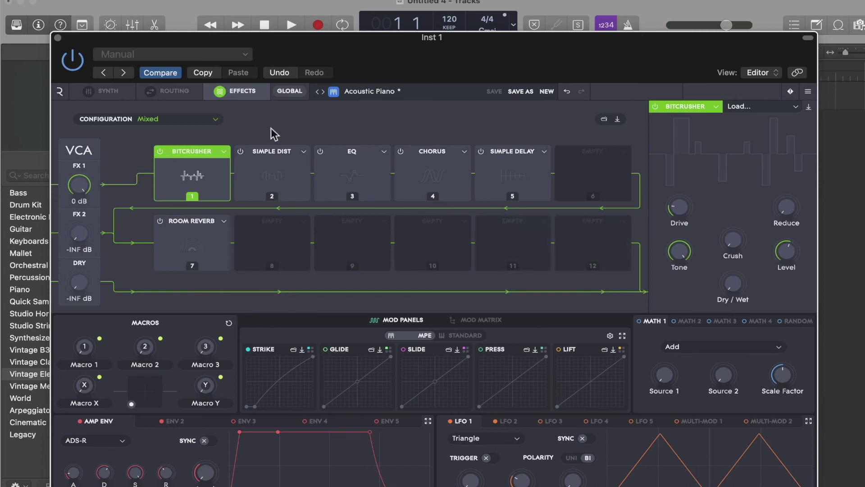
Open Save Current Preset As for the Acoustic Piano preset with its existing tags.
mouse_move(657, 195)
left_click(530, 98)
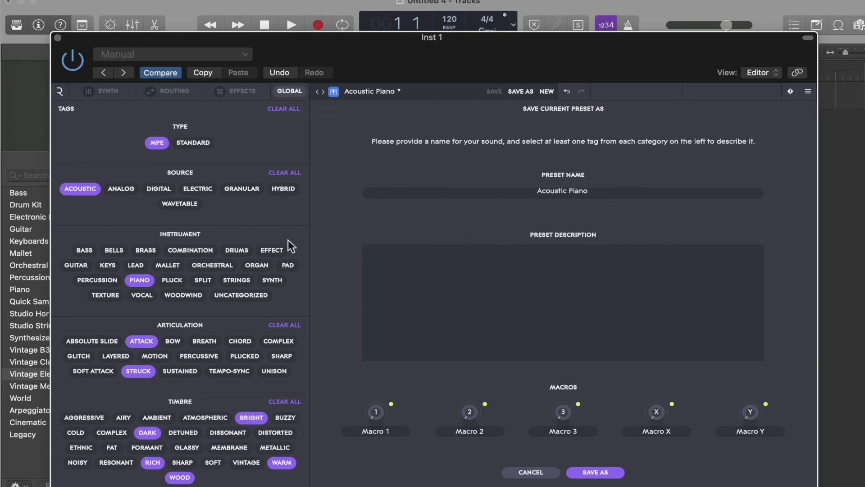
left_click(57, 38)
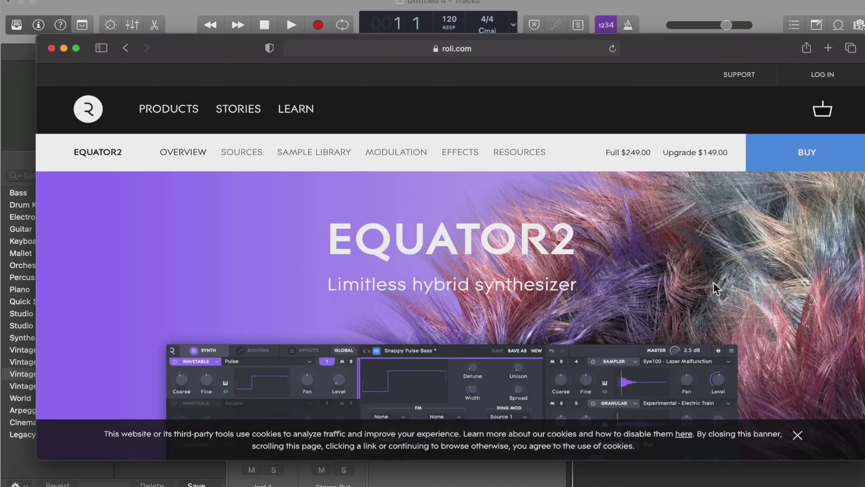